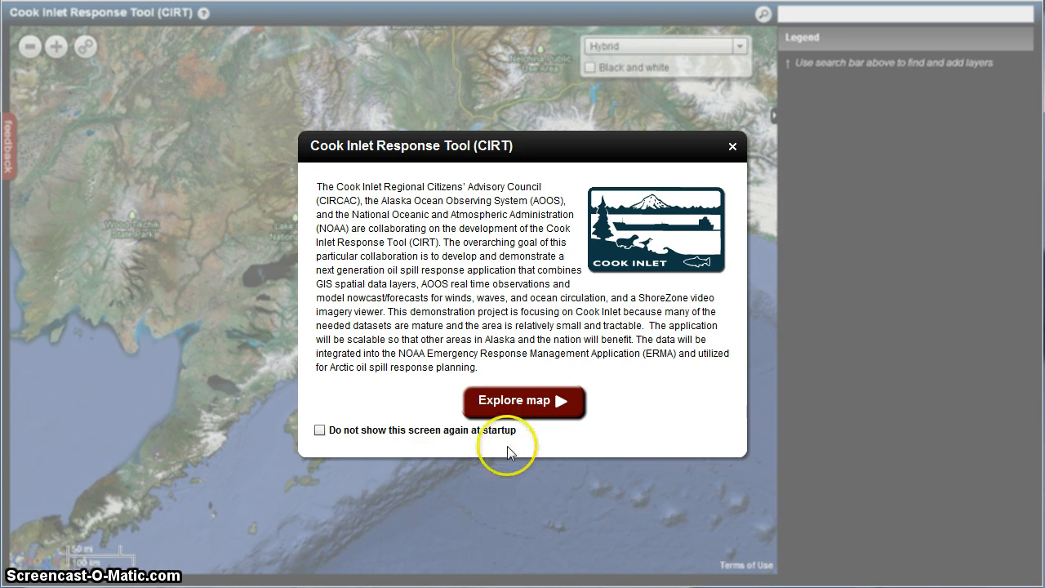
Step: Enter the map, search the layers for "temperature at sur" and add the ROMS Temperature at Surface and Depth layer
{"action": "left_click", "coordinate": [490, 402]}
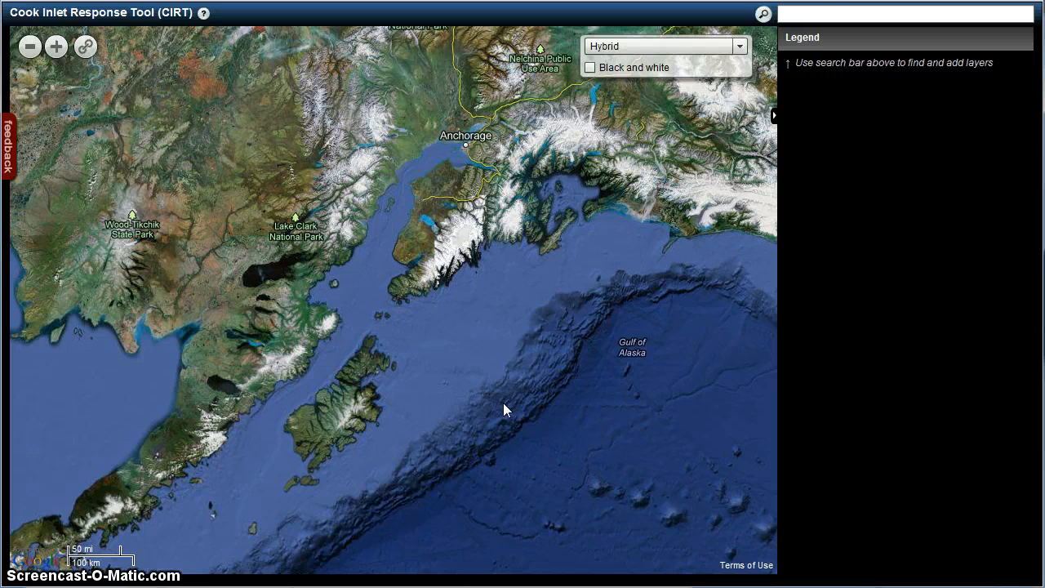
{"action": "left_click", "coordinate": [801, 14]}
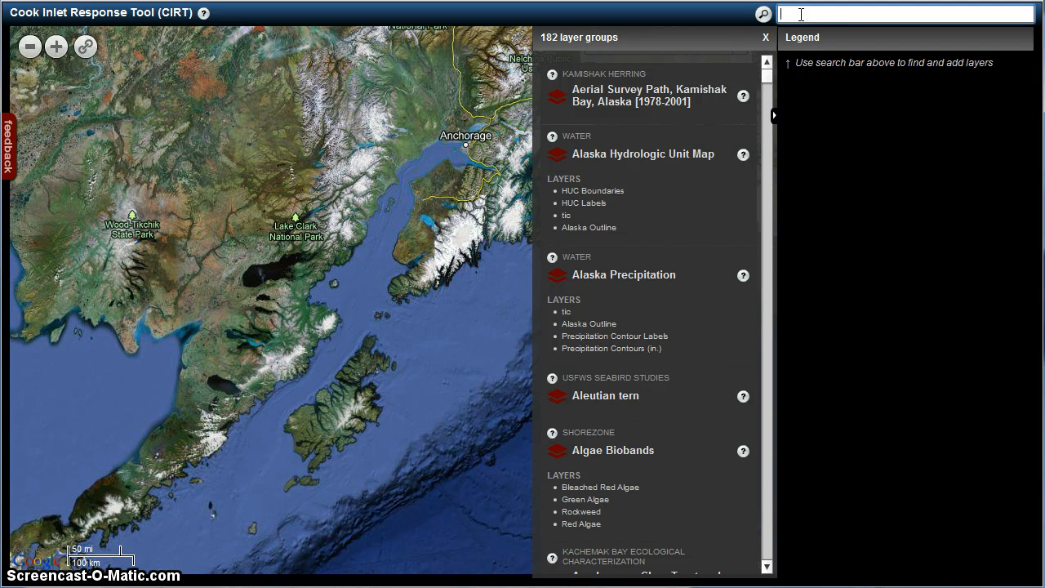
{"action": "type", "text": "te"}
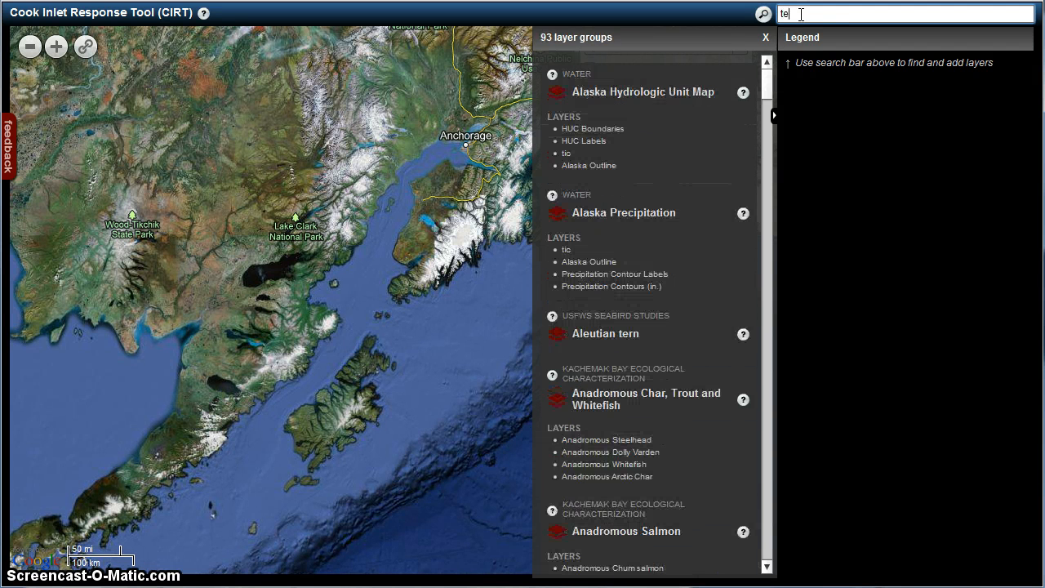
{"action": "type", "text": "mperat"}
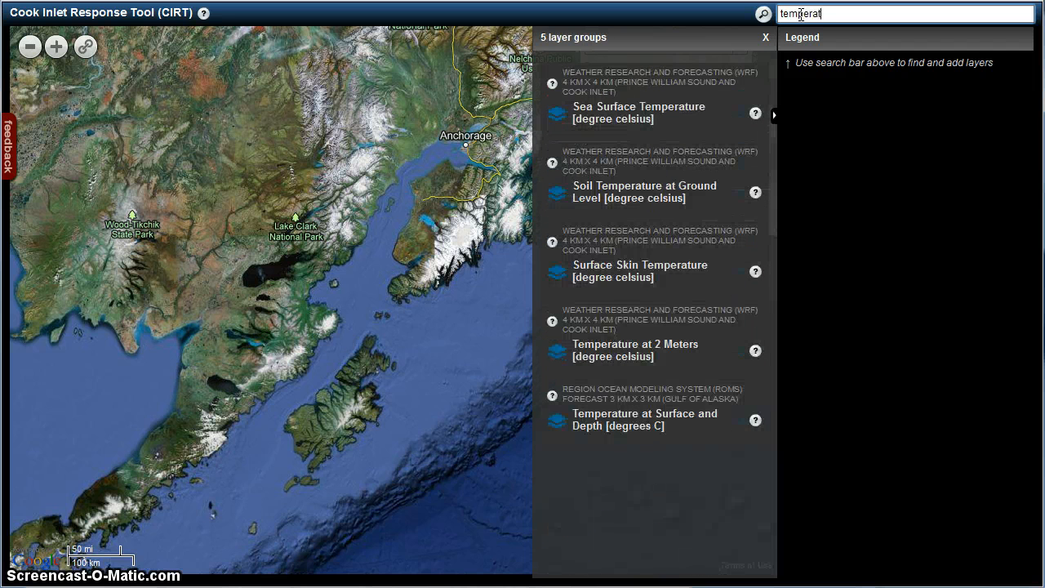
{"action": "type", "text": "ure at sur"}
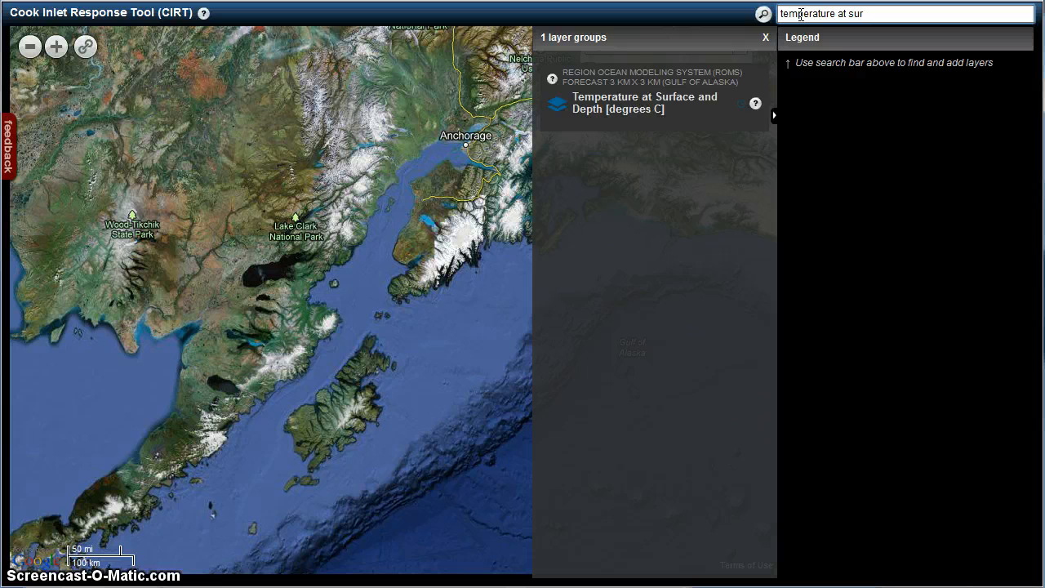
{"action": "left_click", "coordinate": [562, 112]}
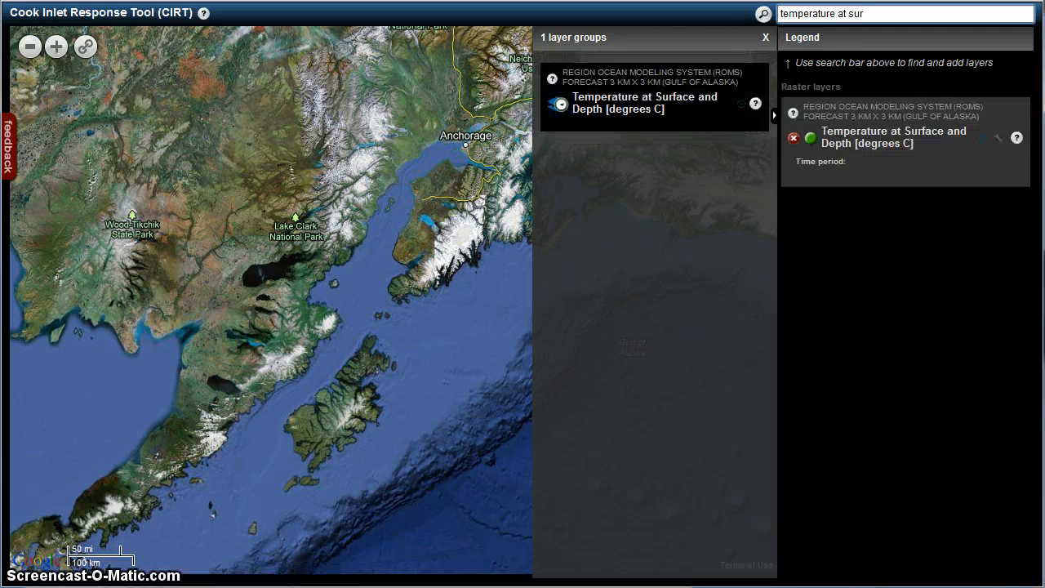
{"action": "left_click", "coordinate": [765, 38]}
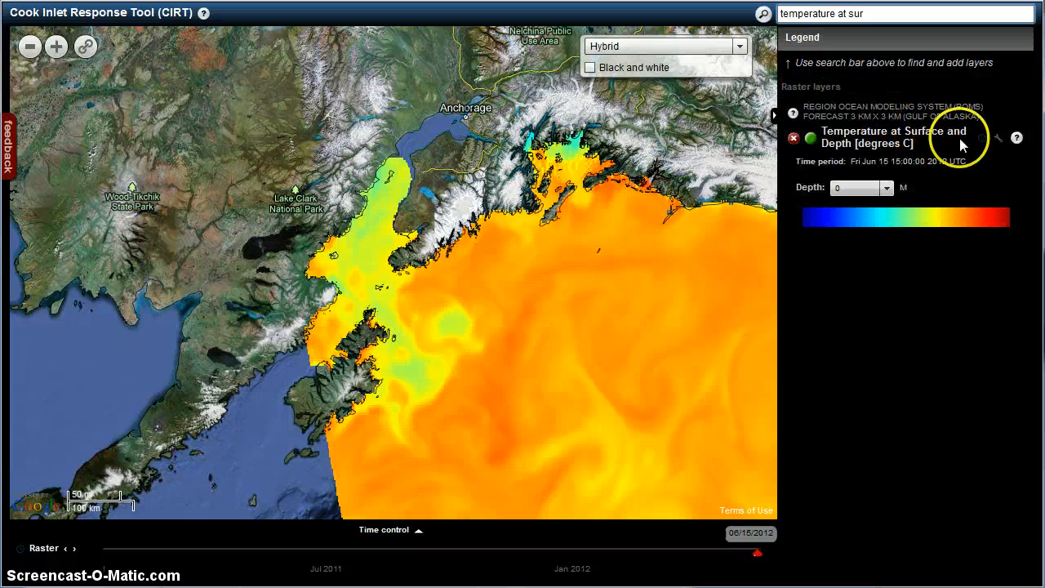
Step: Review the information page of the Temperature at Surface and Depth layer and close it
{"action": "left_click", "coordinate": [1016, 138]}
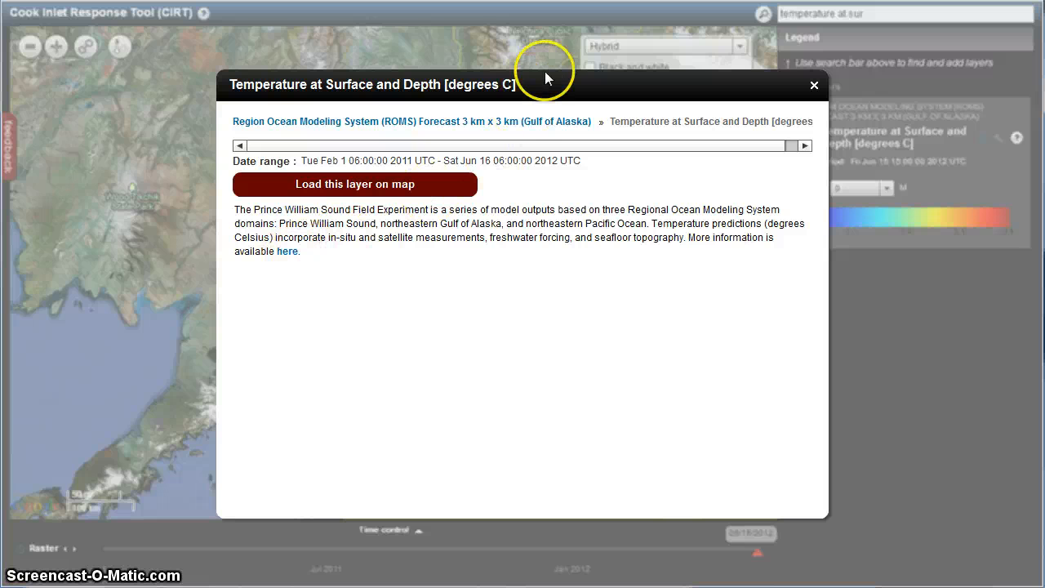
{"action": "left_click", "coordinate": [813, 84]}
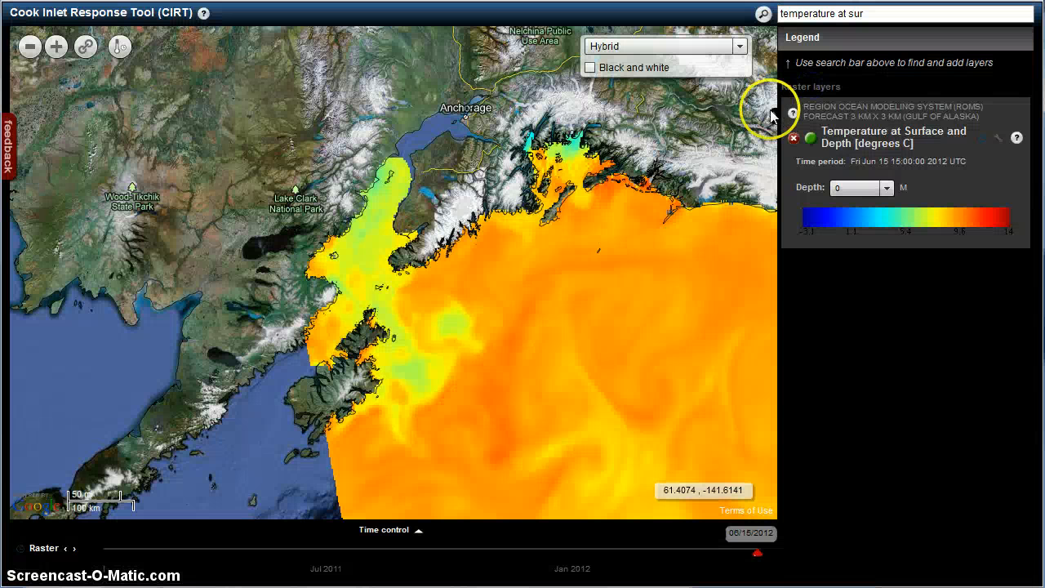
Step: Advance the temperature raster by three time increments, and move its timeline date back to 03/01/2011
{"action": "left_click_drag", "start_coordinate": [637, 244], "coordinate": [478, 189]}
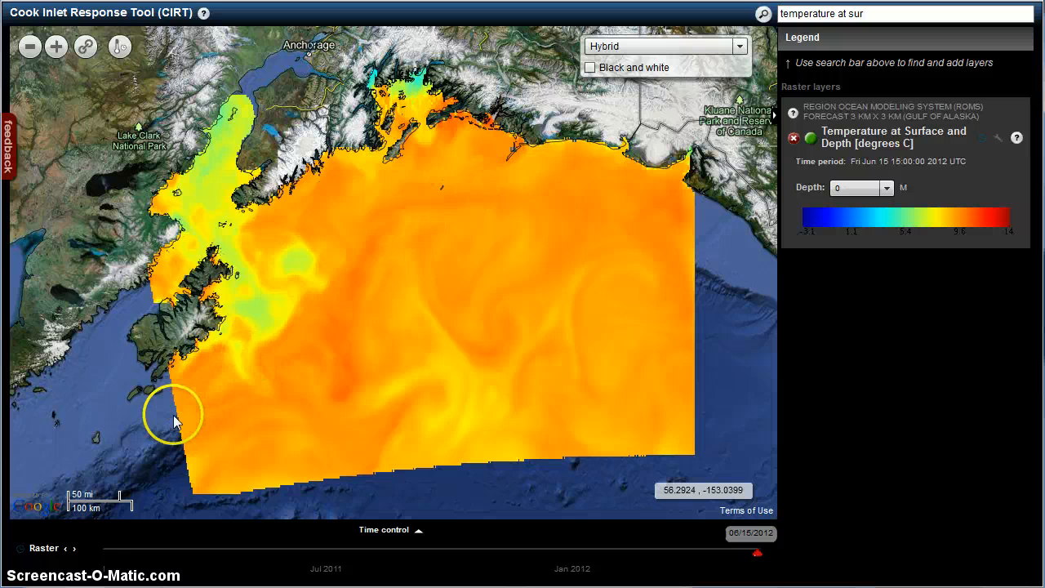
{"action": "left_click", "coordinate": [74, 551]}
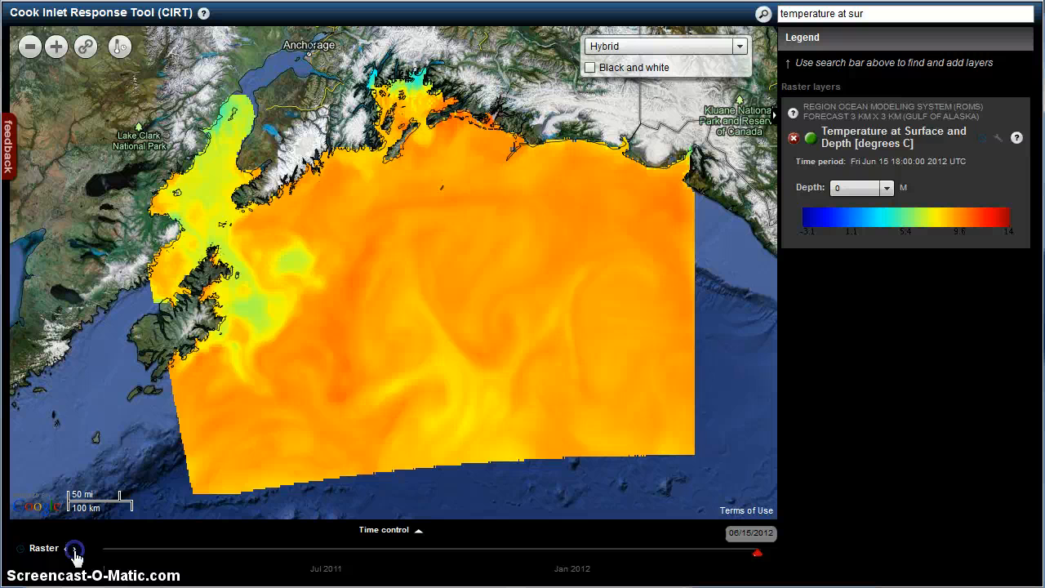
{"action": "left_click", "coordinate": [74, 551]}
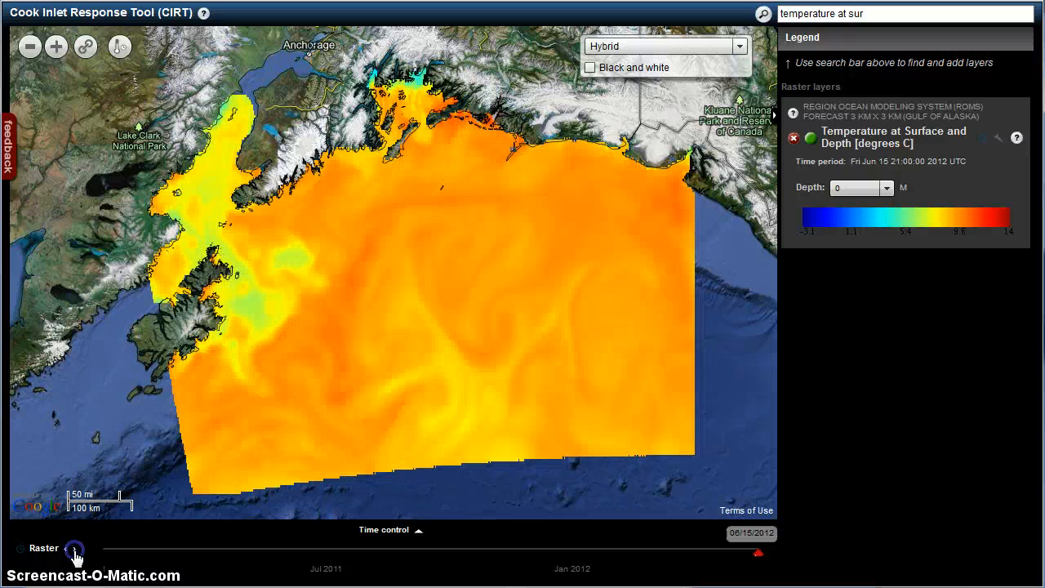
{"action": "left_click", "coordinate": [75, 551]}
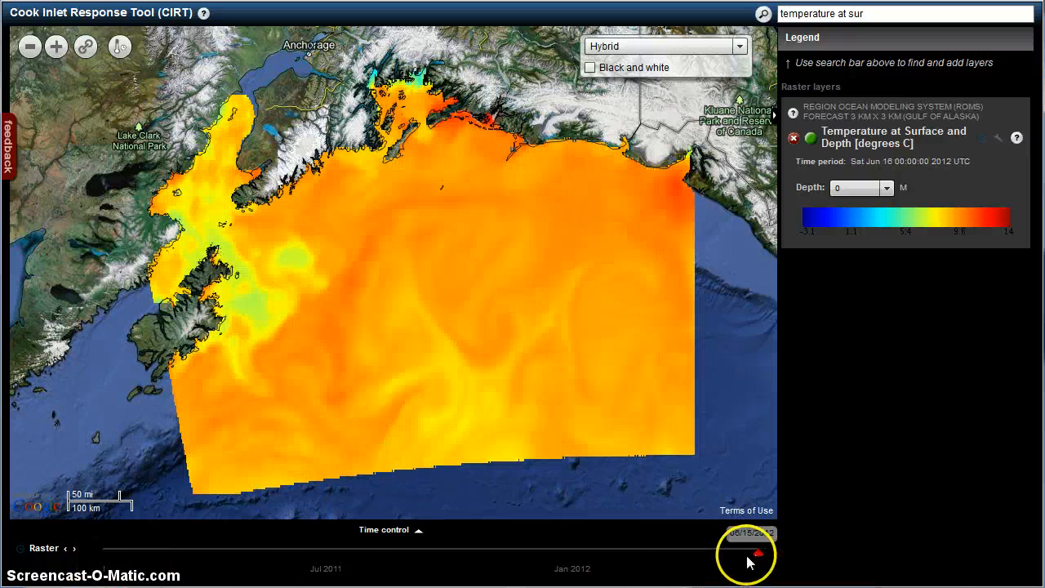
{"action": "left_click_drag", "start_coordinate": [759, 560], "coordinate": [668, 552]}
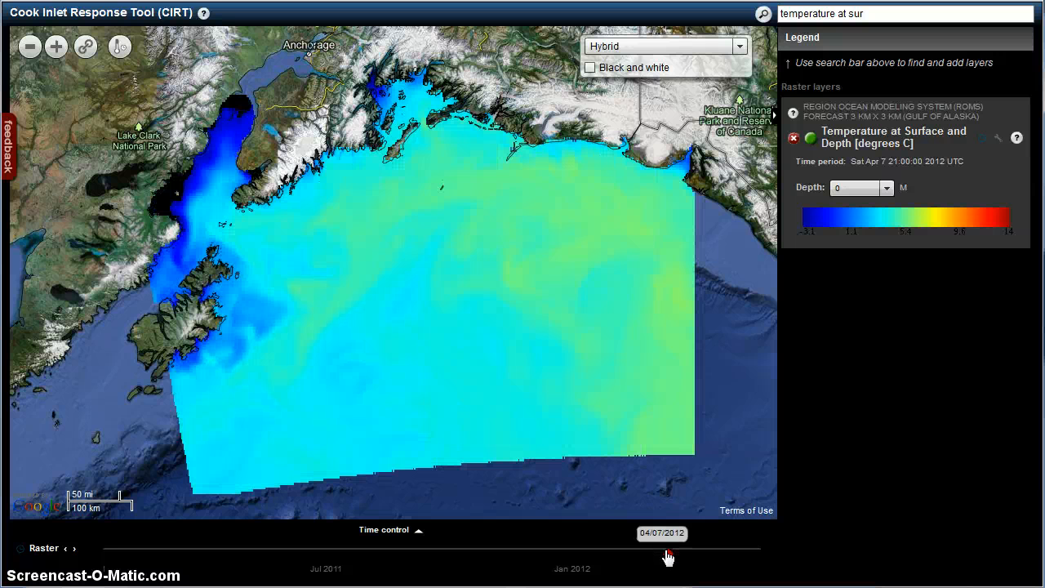
{"action": "left_click_drag", "start_coordinate": [660, 555], "coordinate": [143, 555]}
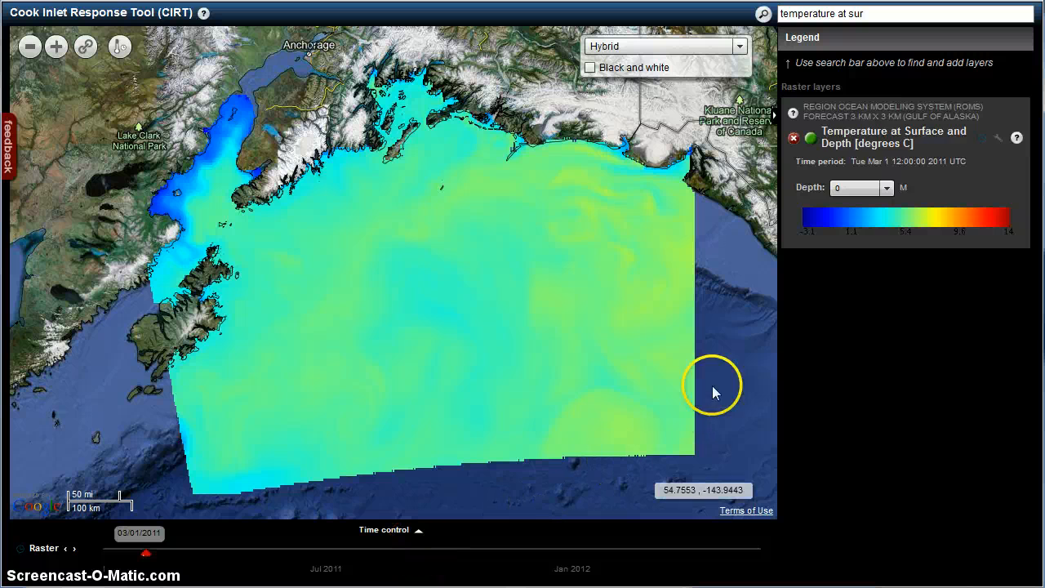
Step: Display the temperature layer at a depth of -200 m and return the depth to 0 m
{"action": "left_click", "coordinate": [858, 189]}
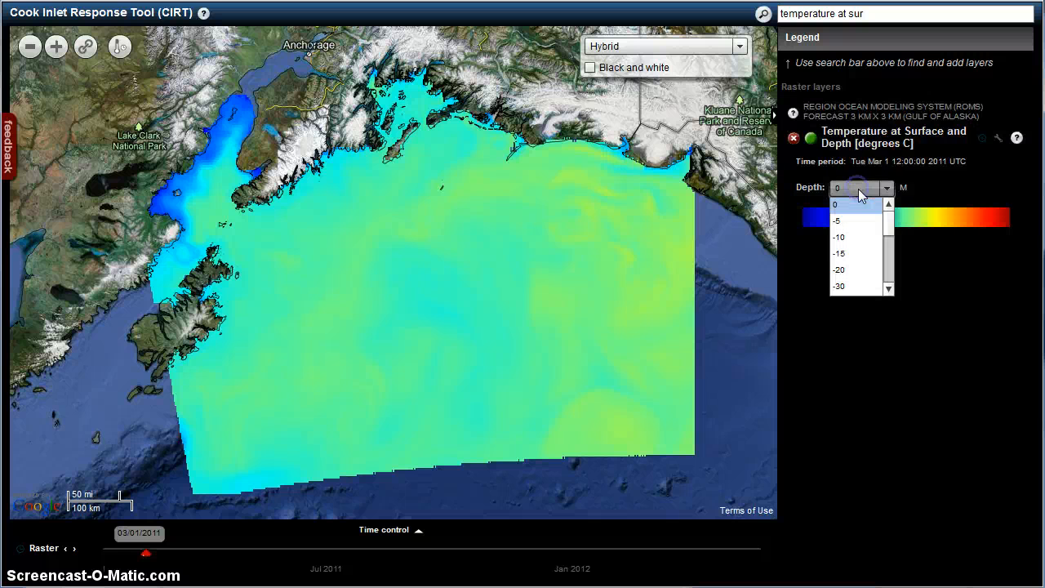
{"action": "left_click_drag", "start_coordinate": [890, 229], "coordinate": [890, 266]}
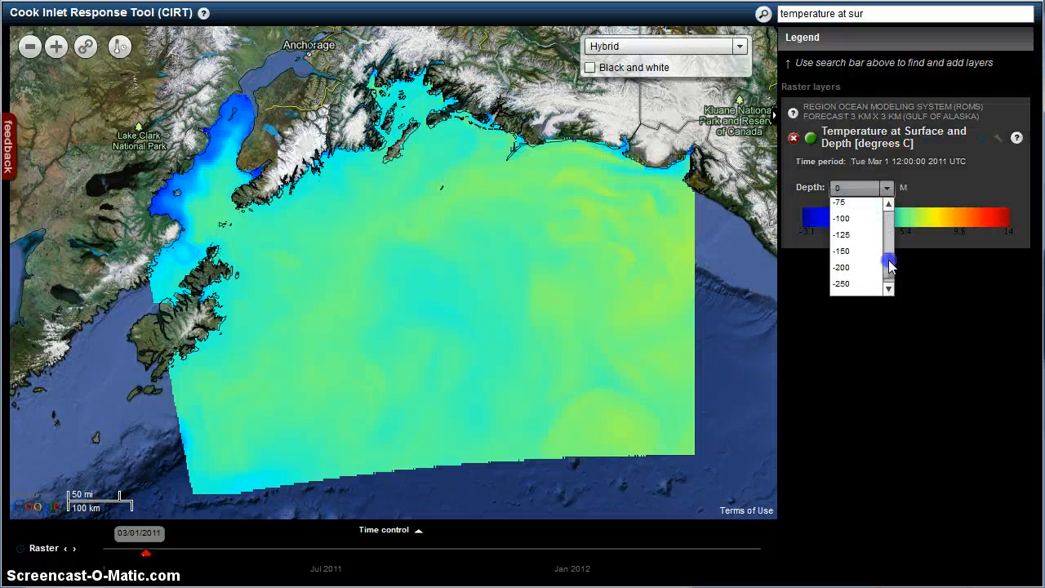
{"action": "left_click", "coordinate": [843, 268]}
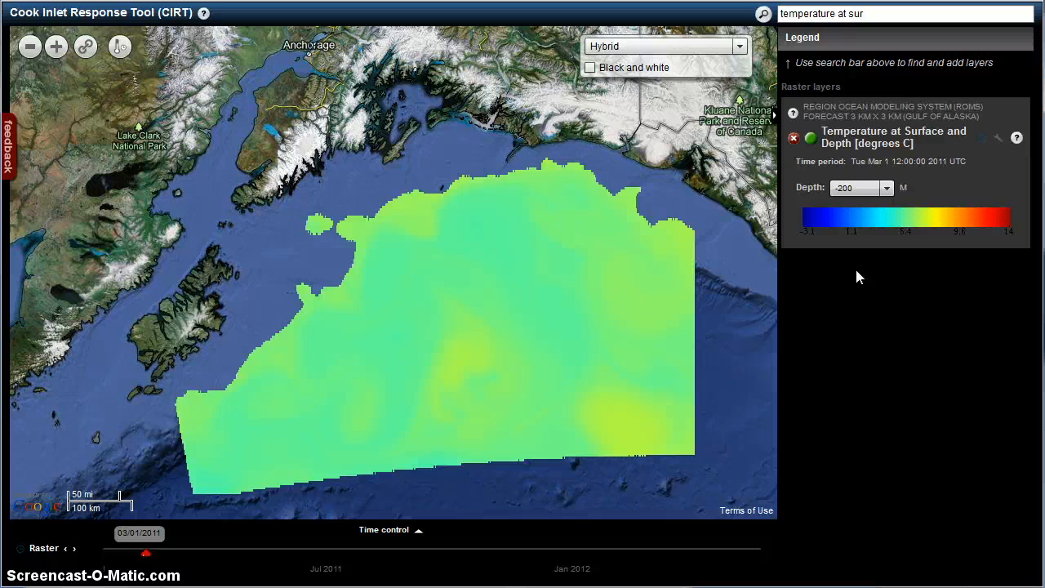
{"action": "left_click", "coordinate": [852, 194]}
{"action": "left_click_drag", "start_coordinate": [898, 245], "coordinate": [887, 206]}
{"action": "left_click", "coordinate": [864, 208]}
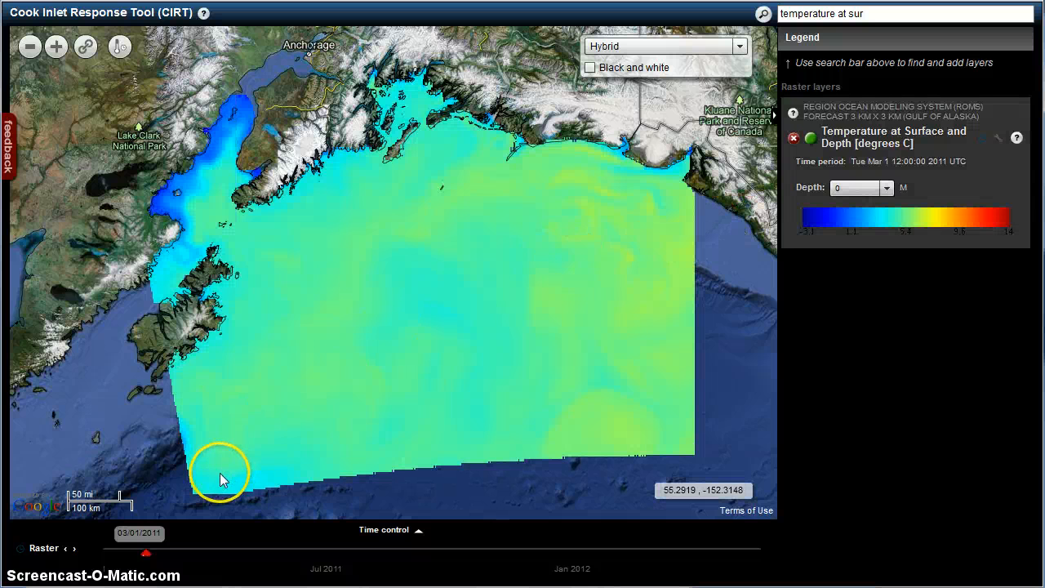
Step: Place a virtual sensor in the water of lower Cook Inlet, west of the peninsula above Kachemak Bay
{"action": "left_click_drag", "start_coordinate": [279, 418], "coordinate": [262, 429]}
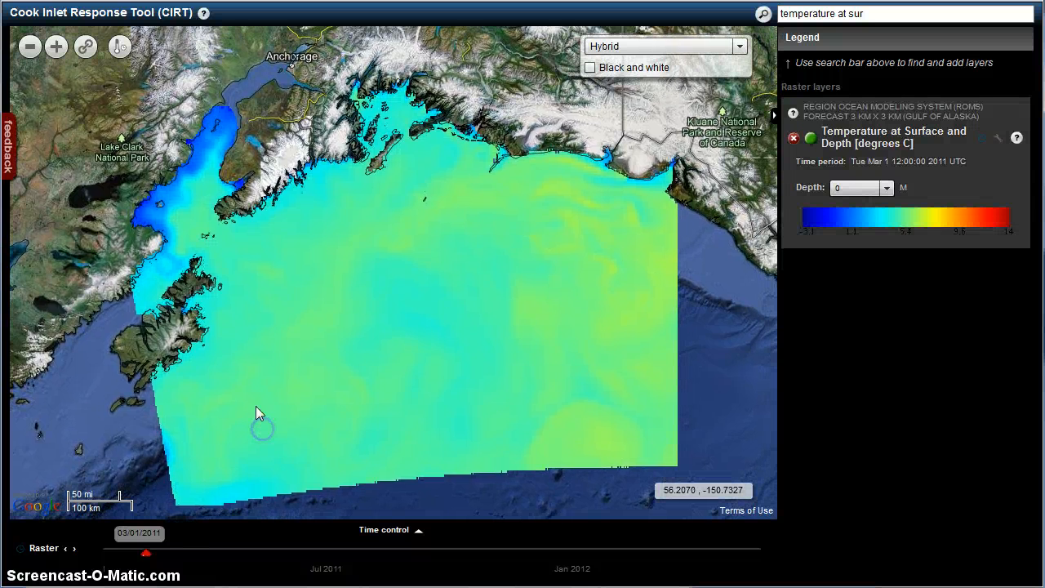
{"action": "double_click", "coordinate": [191, 214]}
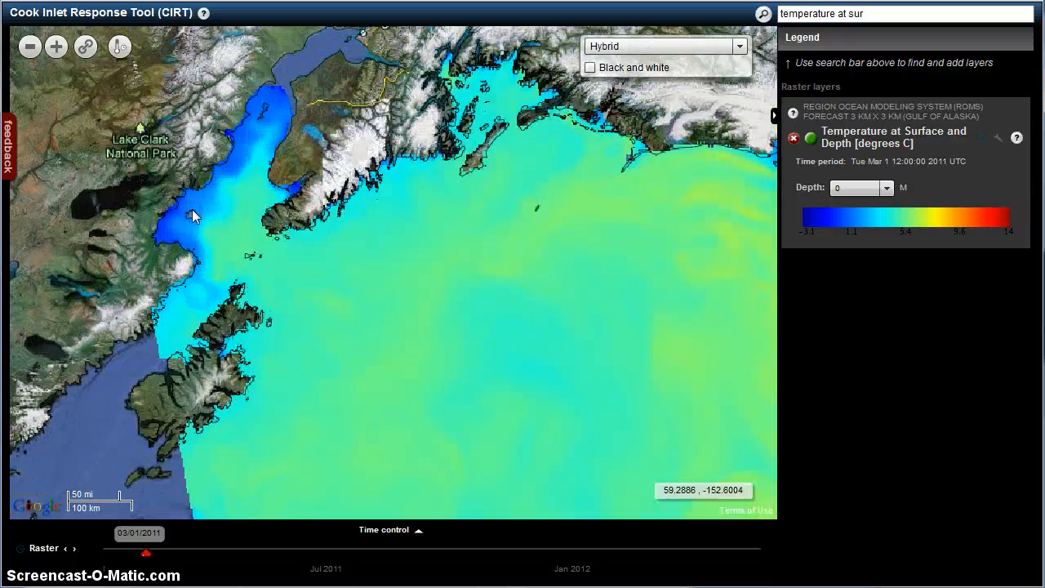
{"action": "double_click", "coordinate": [414, 269]}
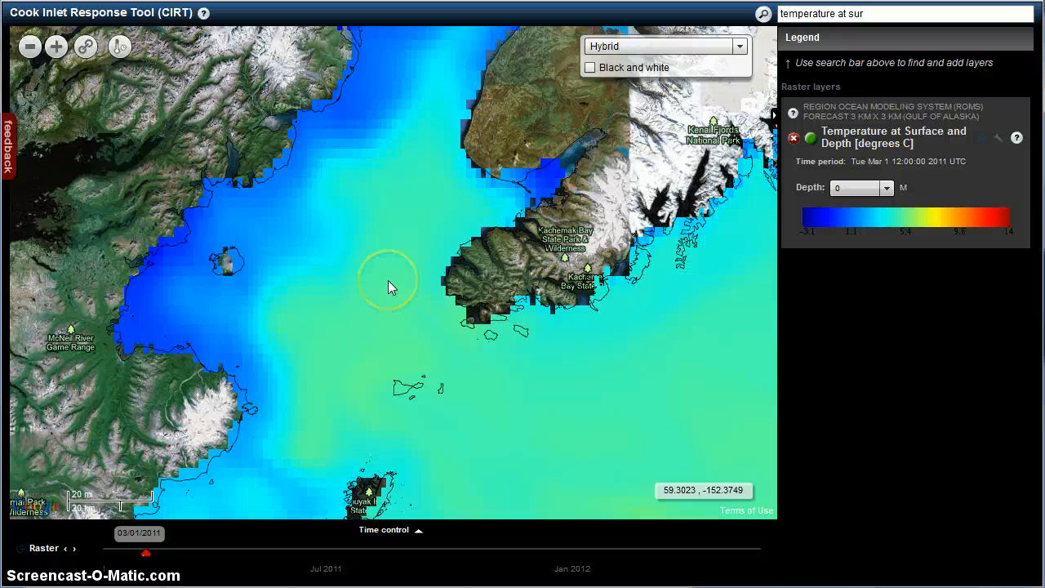
{"action": "double_click", "coordinate": [387, 280]}
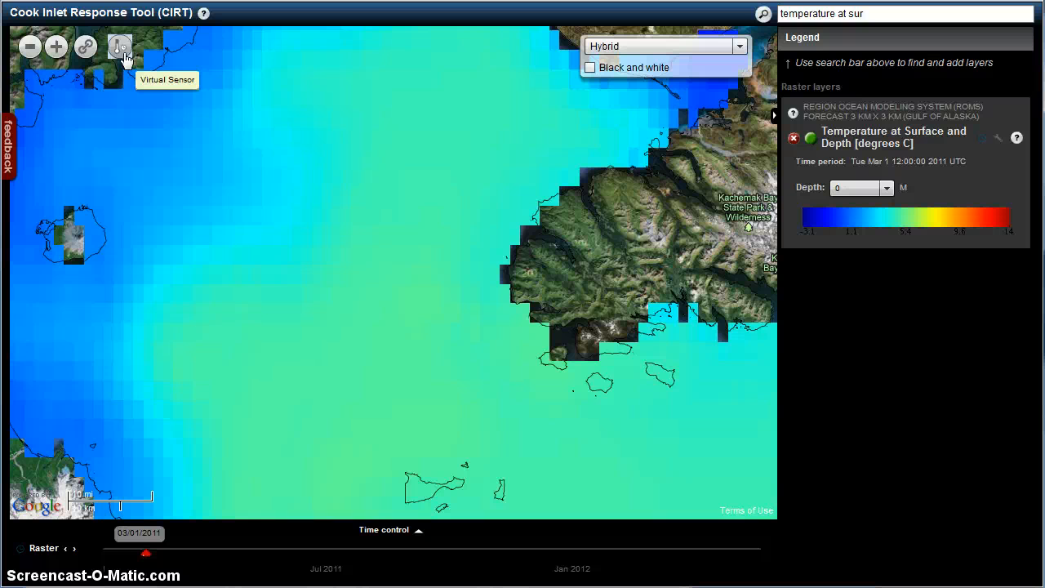
{"action": "left_click_drag", "start_coordinate": [303, 75], "coordinate": [324, 335]}
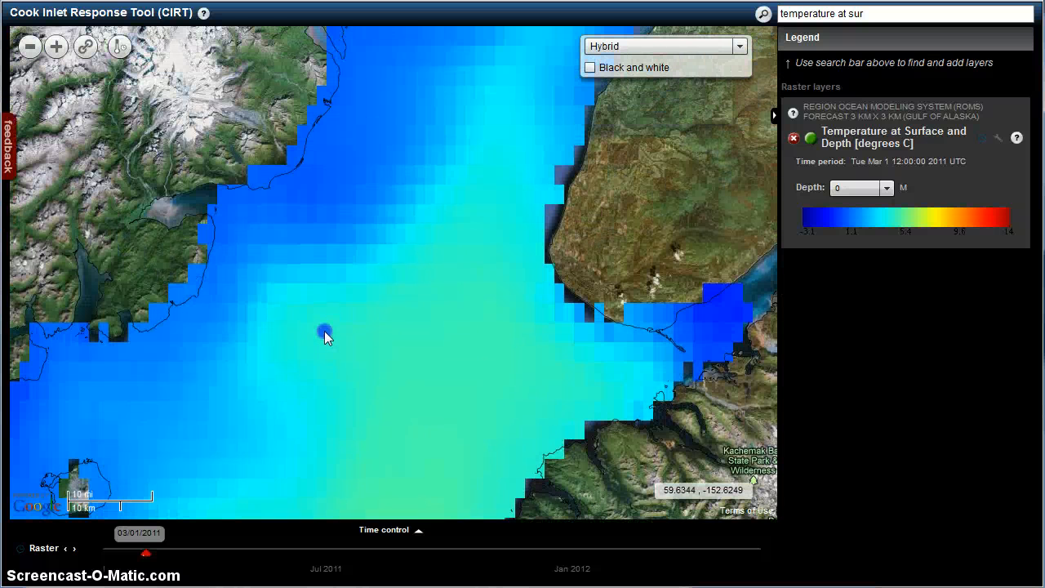
{"action": "left_click", "coordinate": [121, 47]}
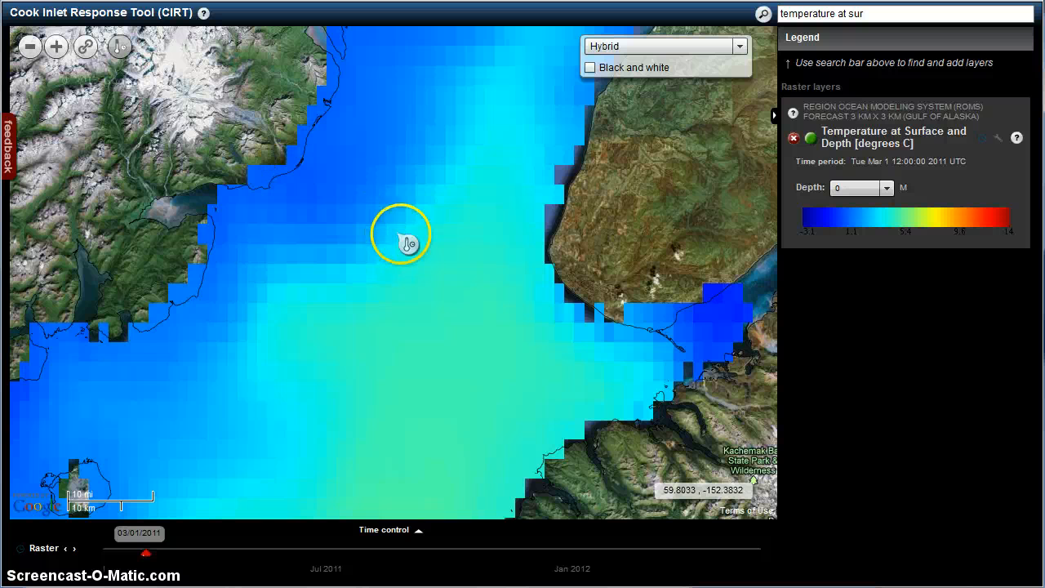
{"action": "left_click", "coordinate": [442, 238]}
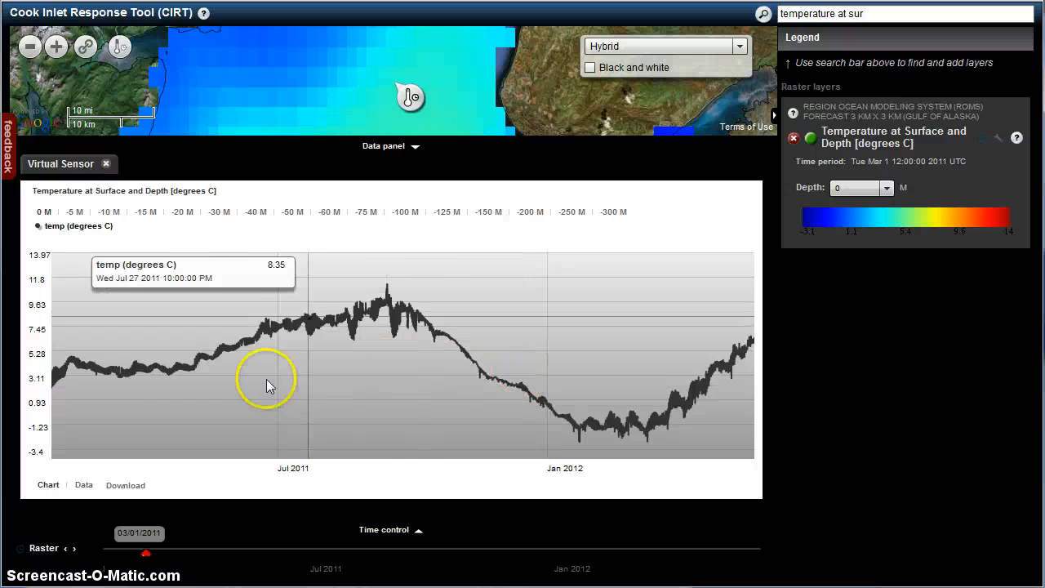
Step: View the virtual sensor's temperature readings as a data table, and collapse the data panel
{"action": "left_click", "coordinate": [84, 485]}
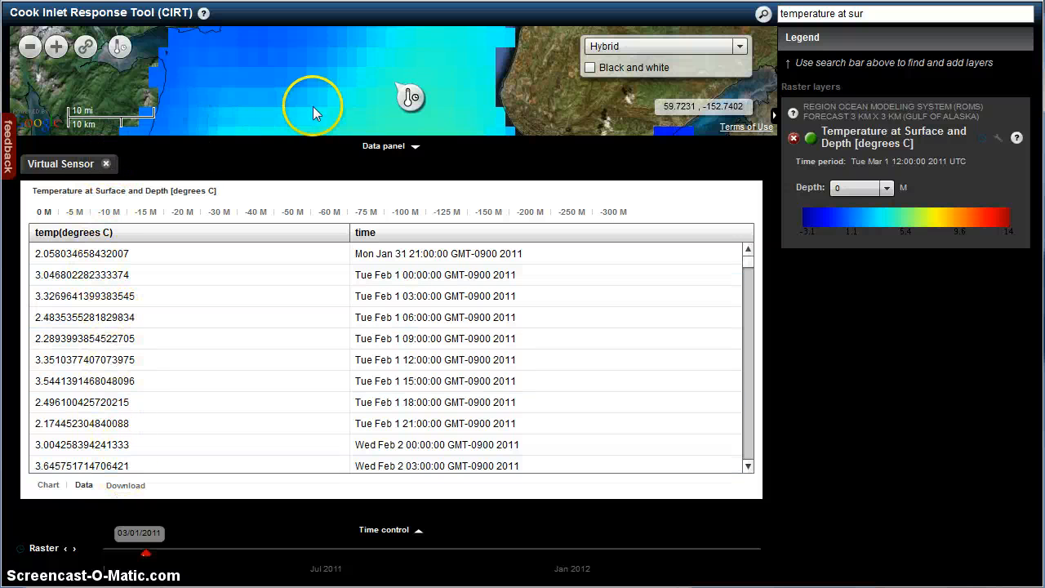
{"action": "left_click_drag", "start_coordinate": [326, 100], "coordinate": [271, 80]}
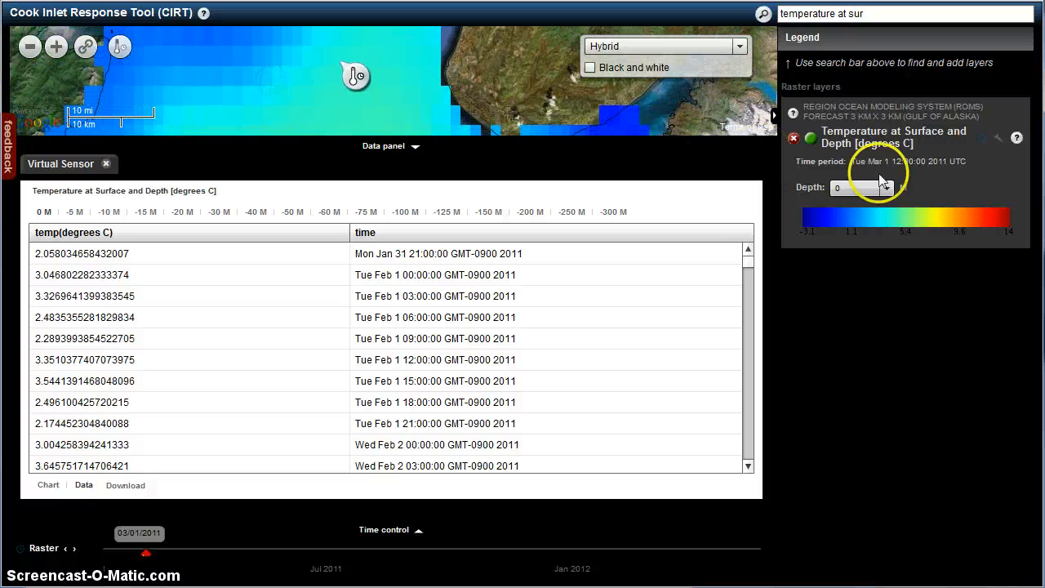
{"action": "left_click", "coordinate": [382, 147]}
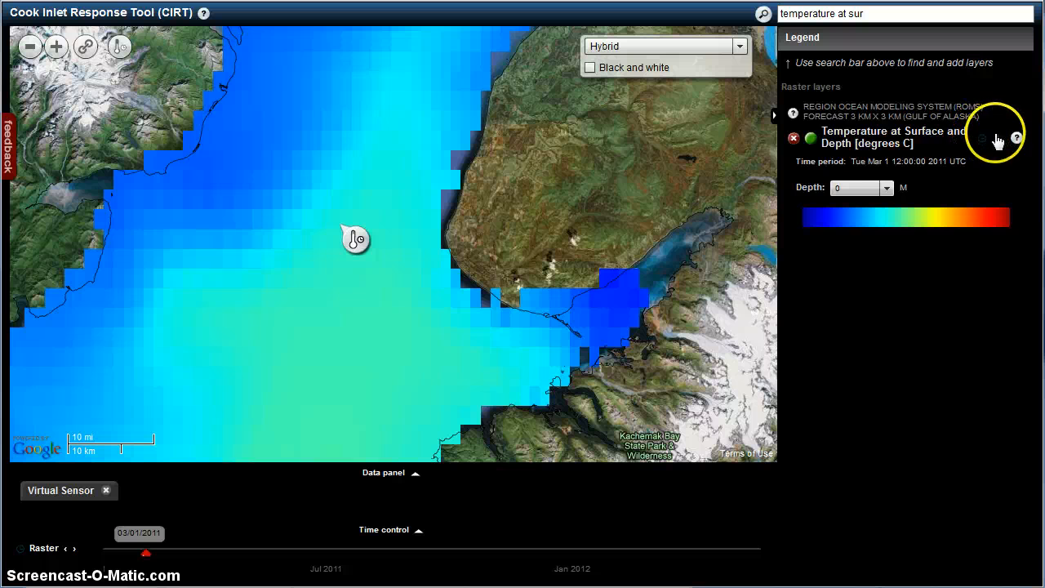
Step: Lower the opacity of the Temperature at Surface and Depth layer to about two thirds
{"action": "left_click", "coordinate": [996, 137]}
{"action": "left_click_drag", "start_coordinate": [1023, 176], "coordinate": [1004, 187]}
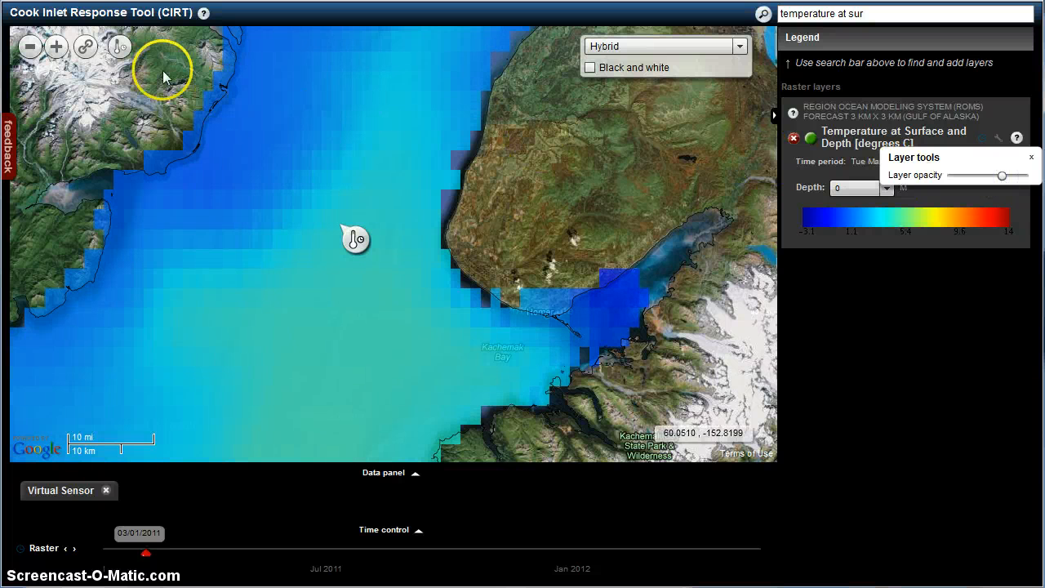
Step: Generate a shareable link for the current map view, copy its URL and return to the map
{"action": "left_click", "coordinate": [88, 48]}
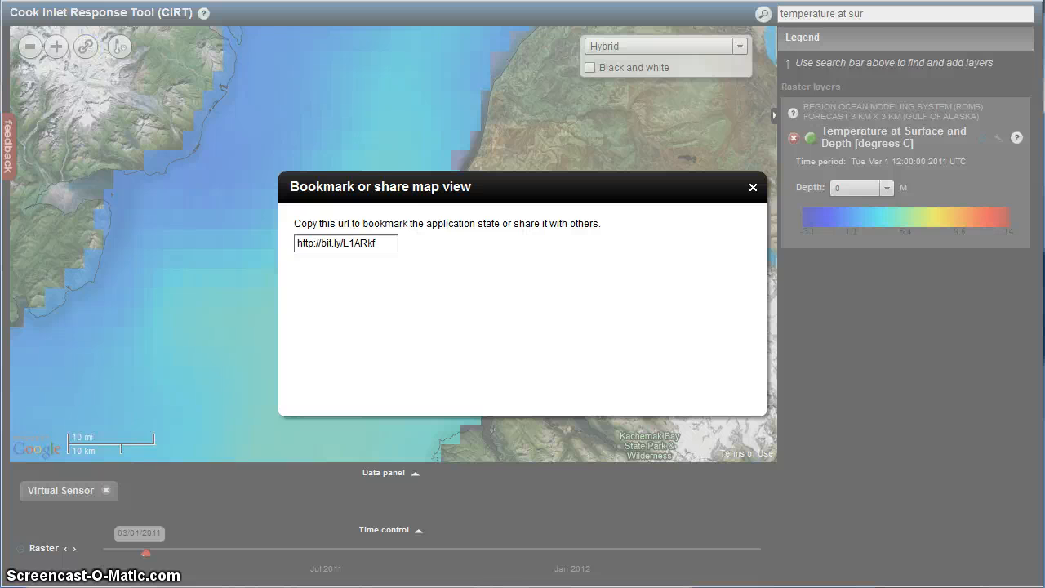
{"action": "left_click_drag", "start_coordinate": [377, 242], "coordinate": [297, 246]}
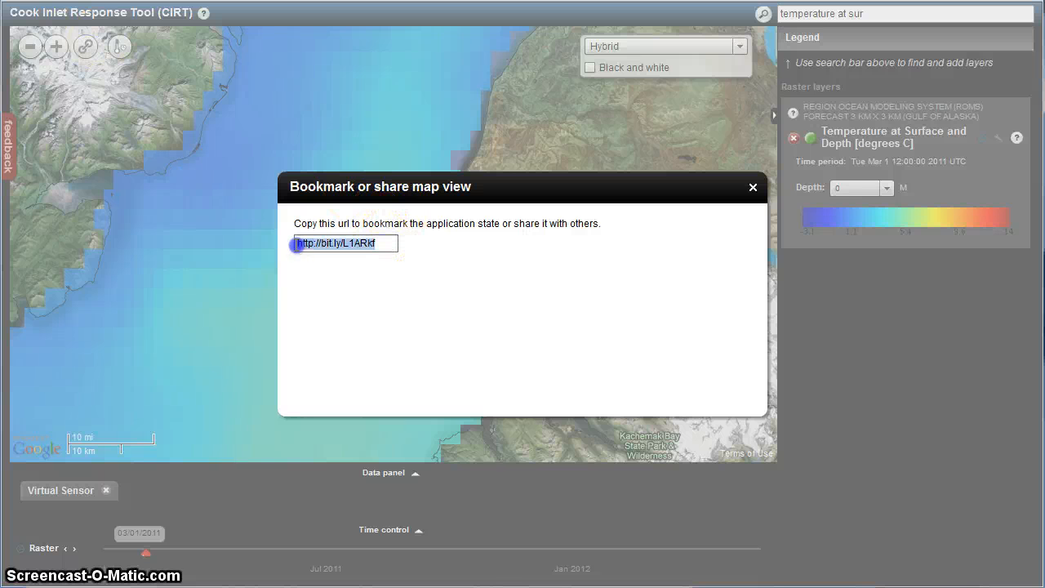
{"action": "right_click", "coordinate": [336, 242]}
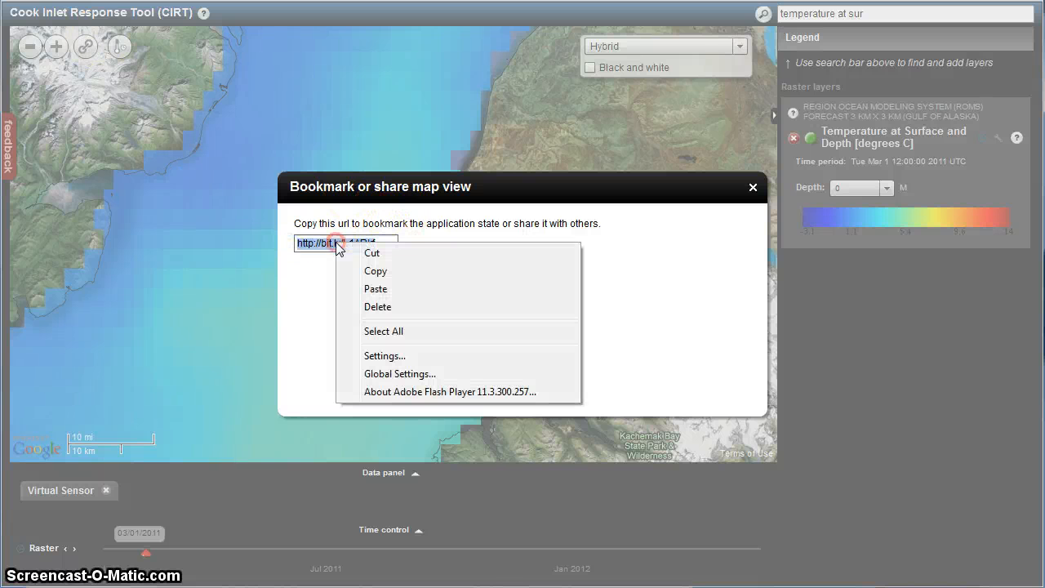
{"action": "left_click", "coordinate": [376, 272]}
{"action": "left_click", "coordinate": [250, 259]}
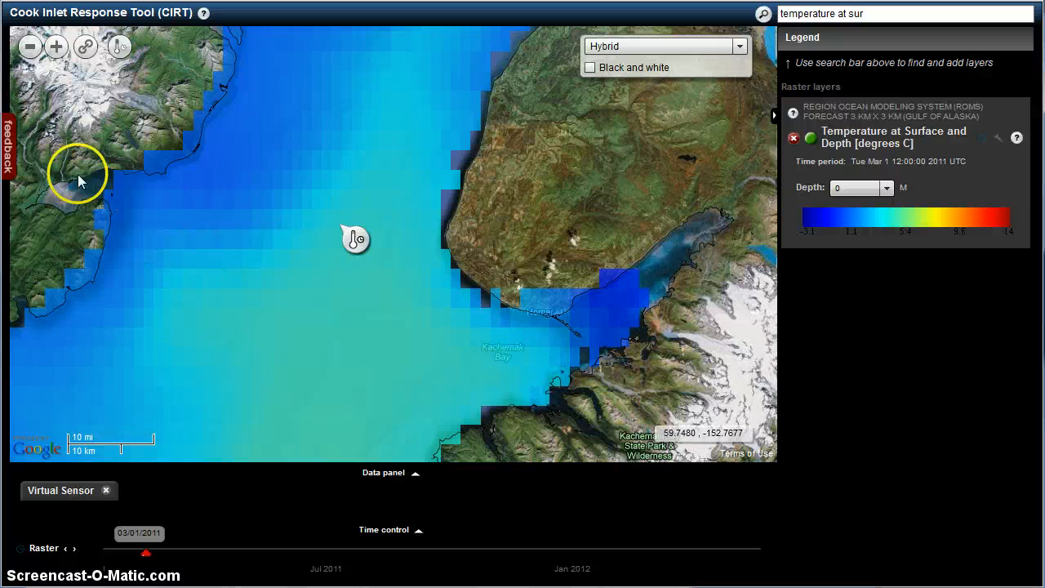
Step: Open the site feedback form
{"action": "left_click", "coordinate": [11, 155]}
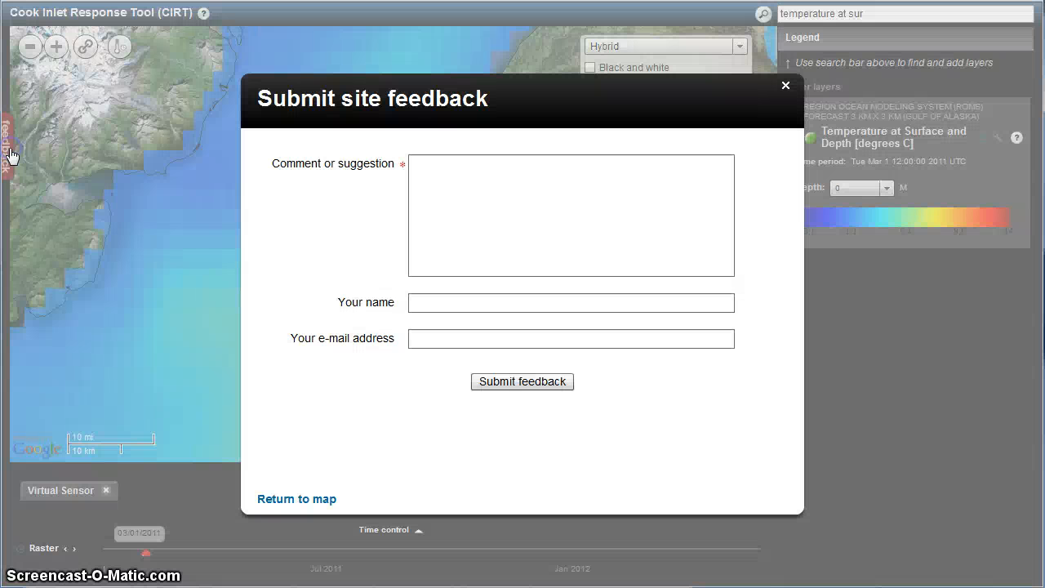